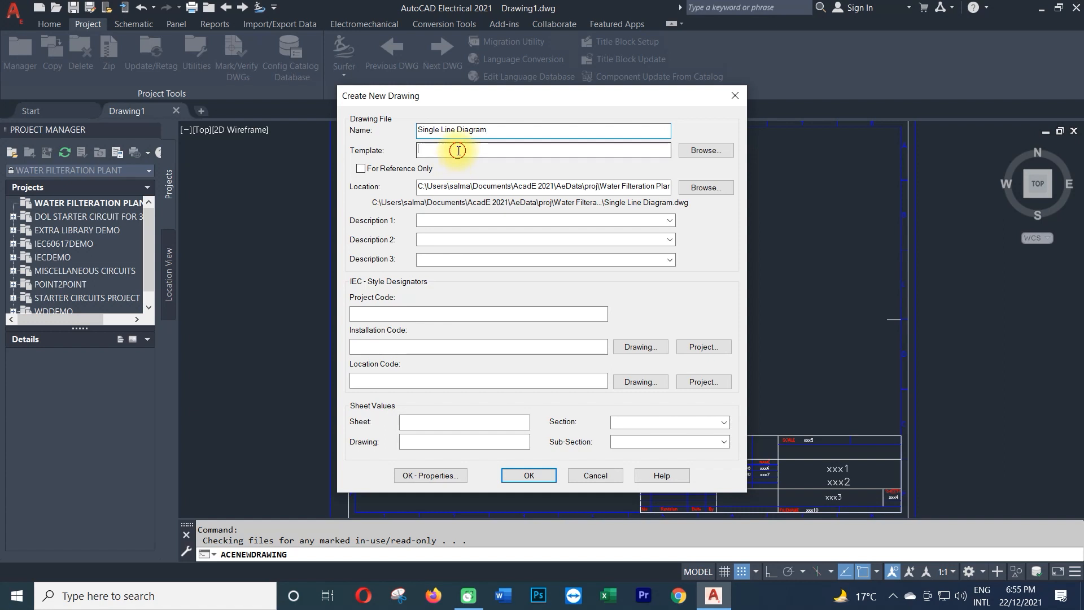
Step: Choose ACE_IEC_a3_Color.dwt as the template for the new Single Line Diagram drawing
{"action": "left_click", "coordinate": [696, 151]}
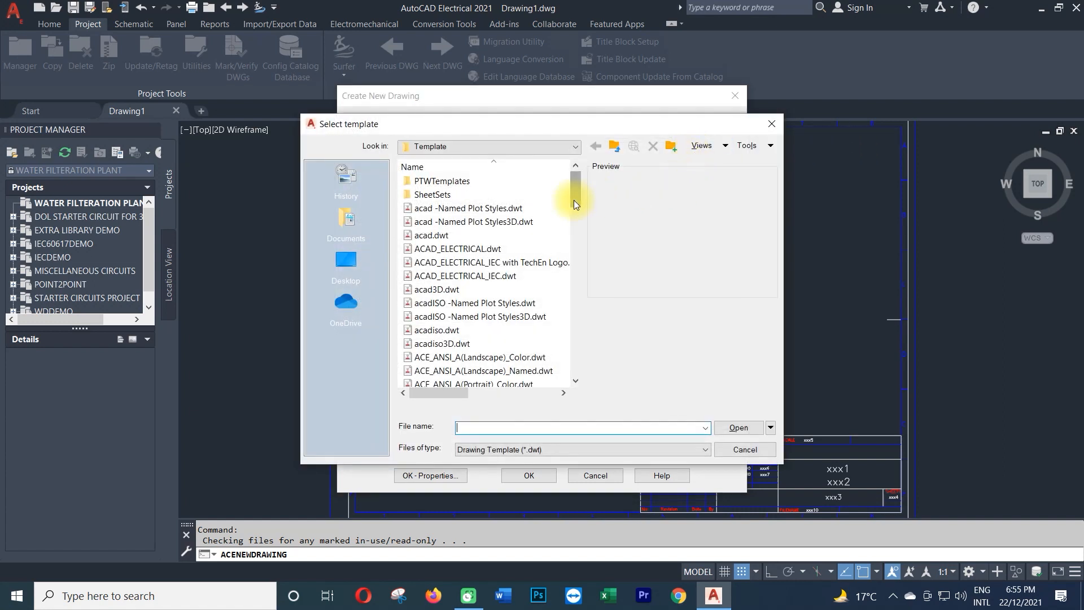
{"action": "mouse_move", "coordinate": [574, 200]}
{"action": "left_mouse_down"}
{"action": "mouse_move", "coordinate": [583, 378]}
{"action": "mouse_move", "coordinate": [592, 306]}
{"action": "mouse_move", "coordinate": [574, 189]}
{"action": "left_mouse_up"}
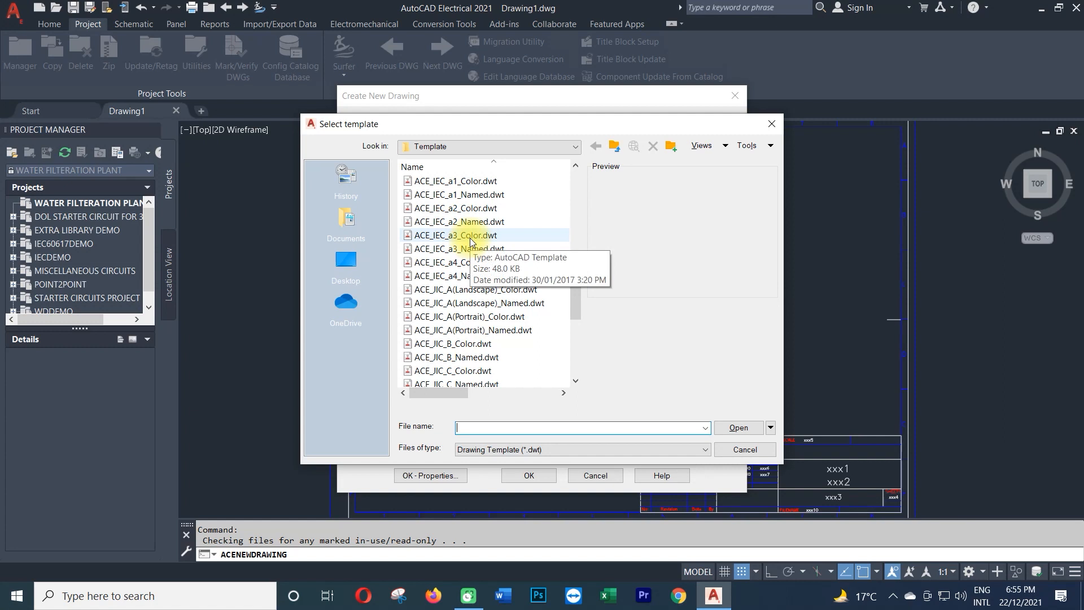
{"action": "left_click", "coordinate": [470, 237]}
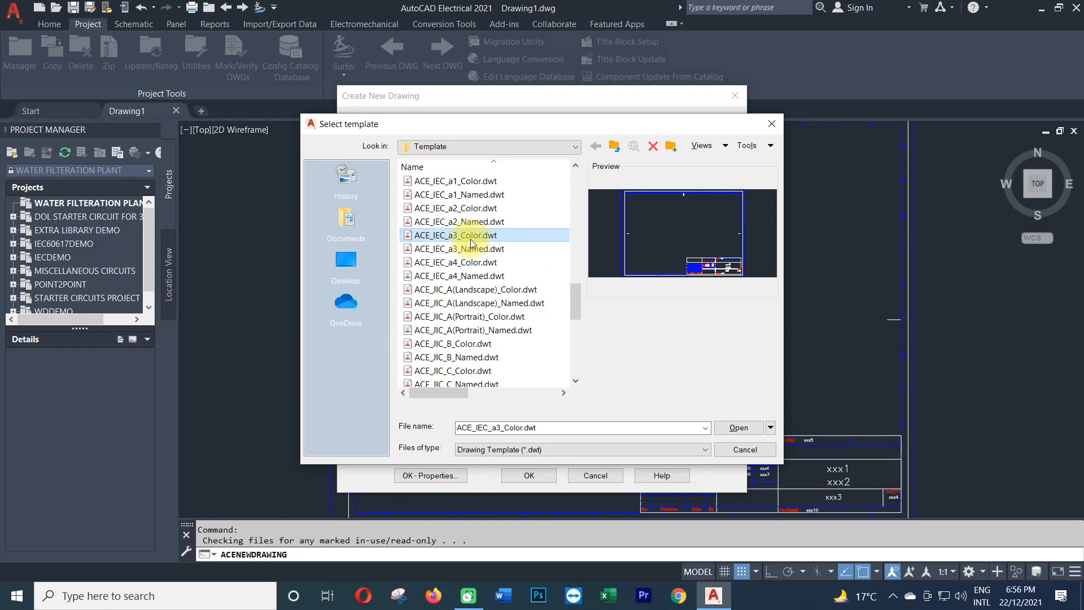
{"action": "left_click", "coordinate": [738, 428]}
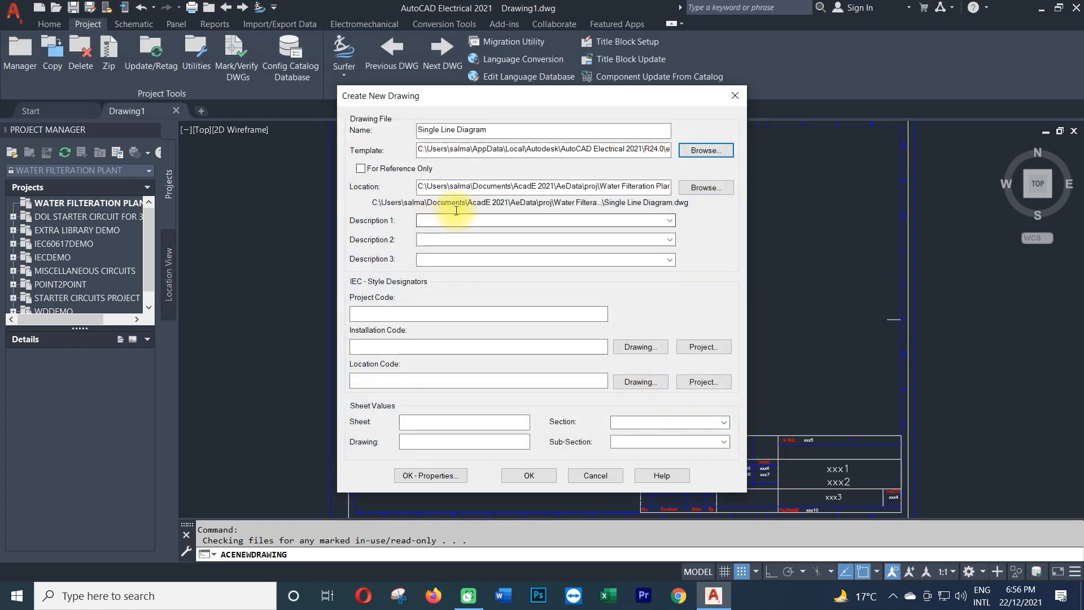
Step: Fill in the drawing's three descriptions as Single Line Diagram, Filteration Plant and Lahore
{"action": "left_click", "coordinate": [474, 220]}
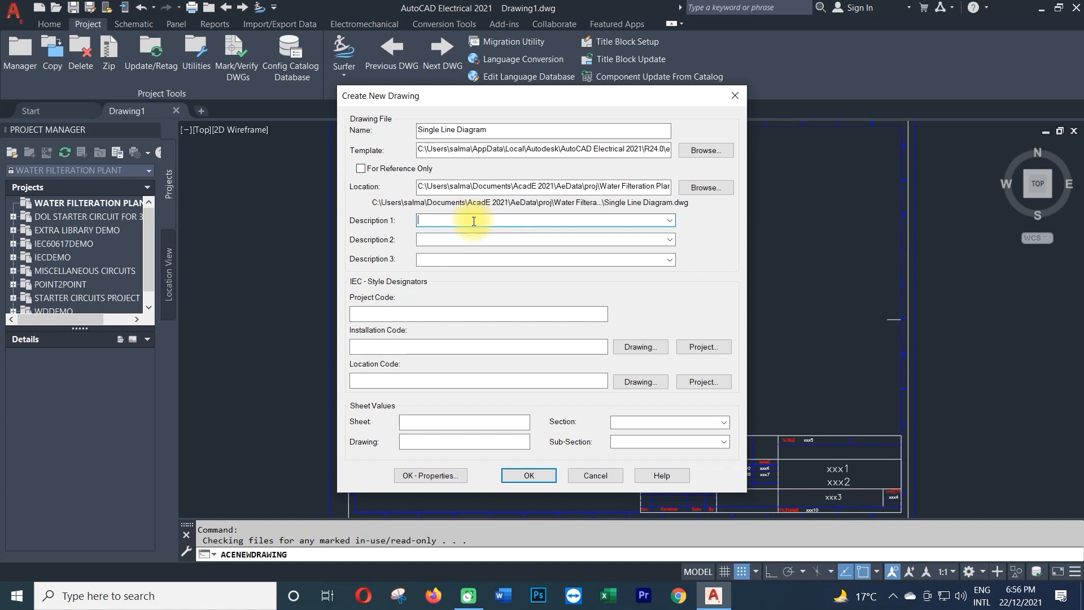
{"action": "type", "text": "Si"}
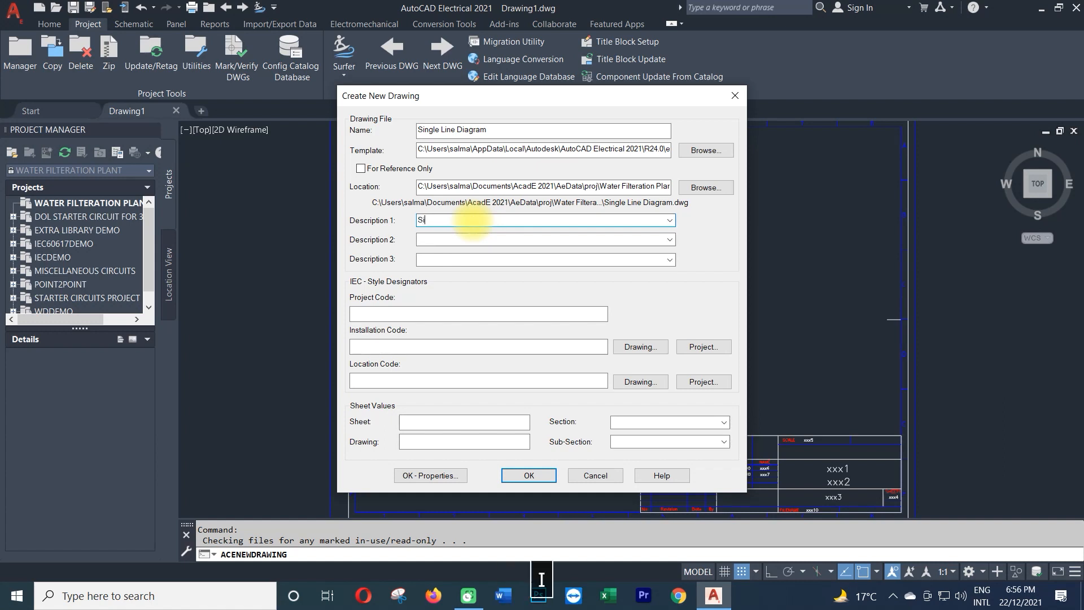
{"action": "type", "text": "ngle Line Diagram"}
{"action": "key", "text": "Tab"}
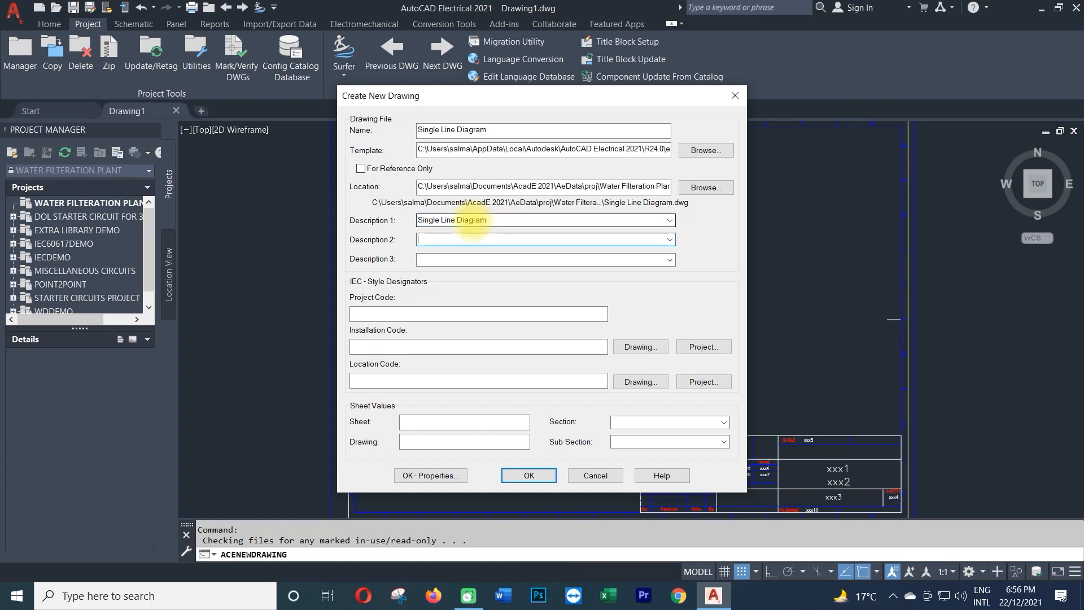
{"action": "type", "text": "F"}
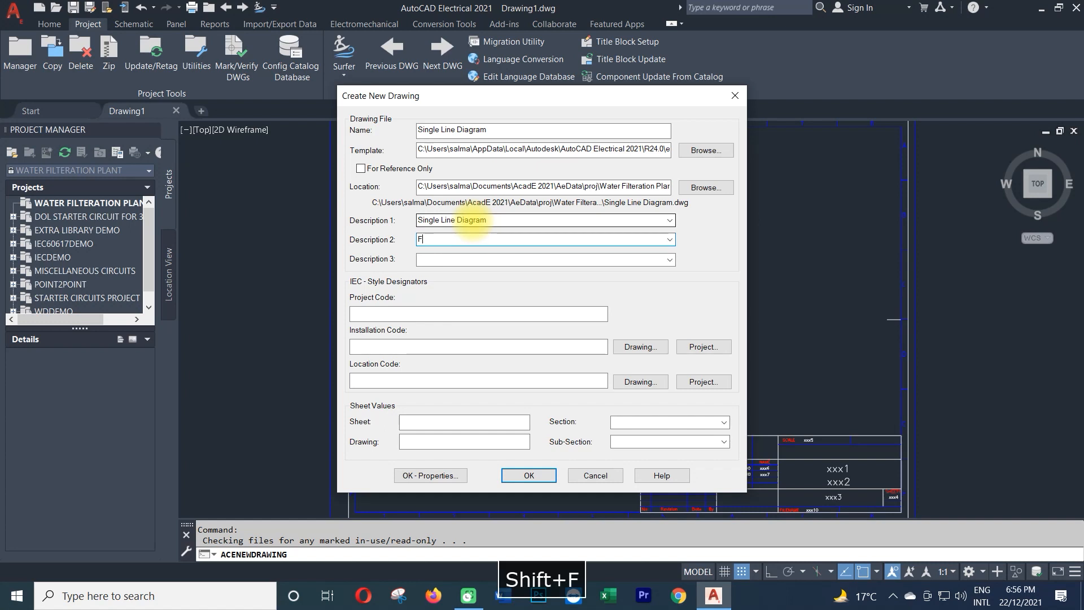
{"action": "type", "text": "ilteration Plant"}
{"action": "key", "text": "Tab"}
{"action": "type", "text": "Lahore"}
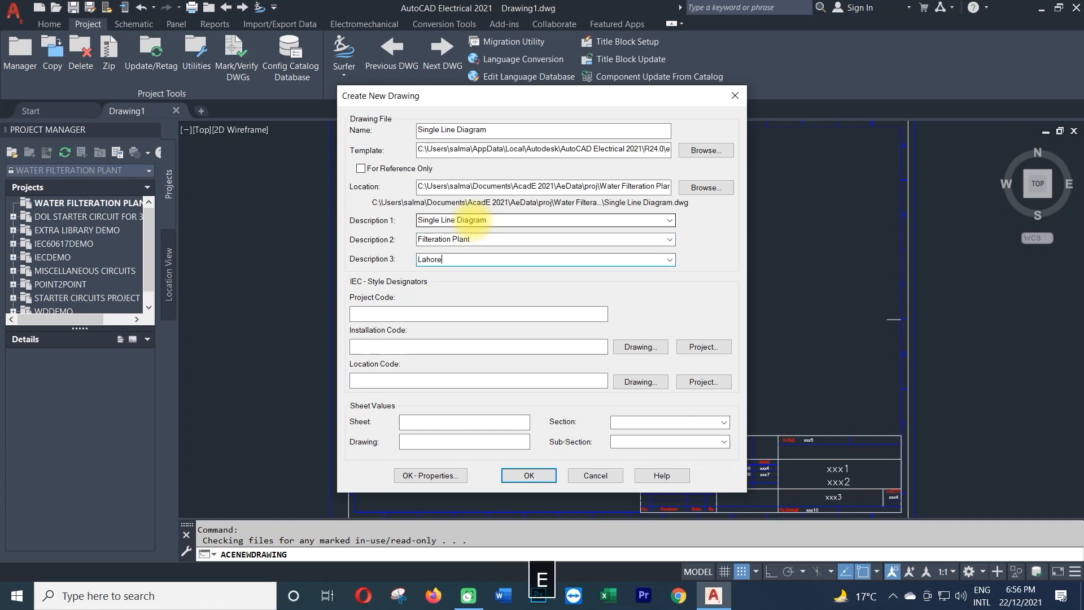
Step: Set the IEC project code to 123451 and the installation code to 7891
{"action": "left_click", "coordinate": [433, 314]}
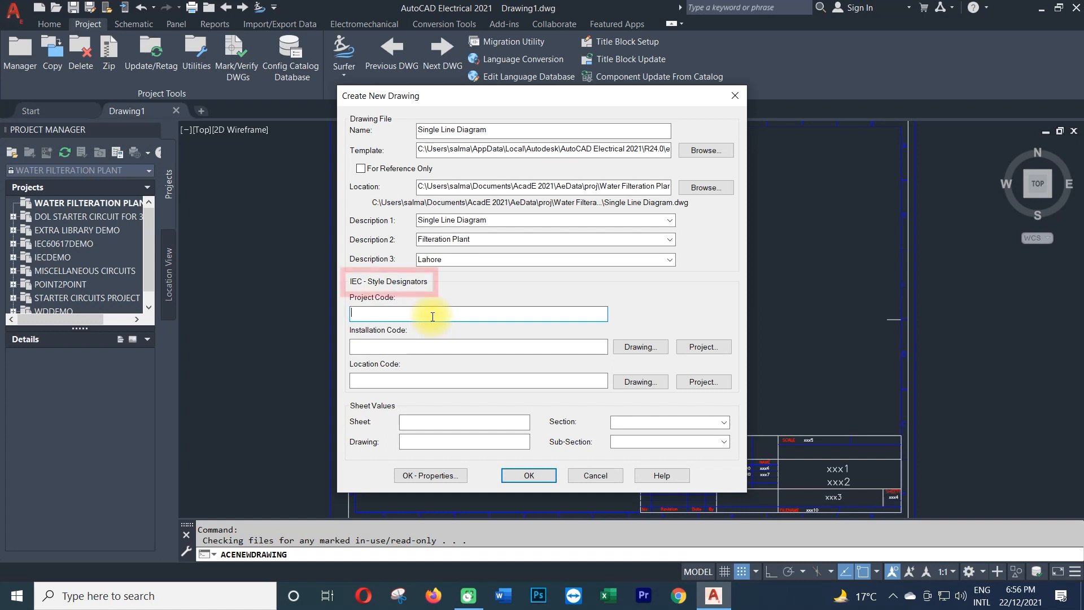
{"action": "type", "text": "123"}
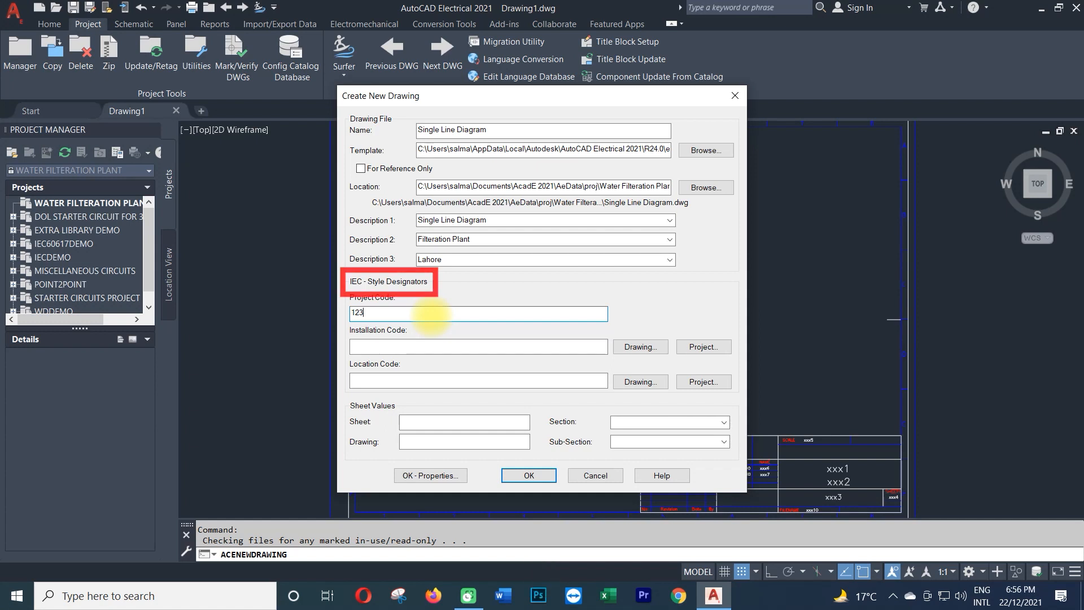
{"action": "type", "text": "45"}
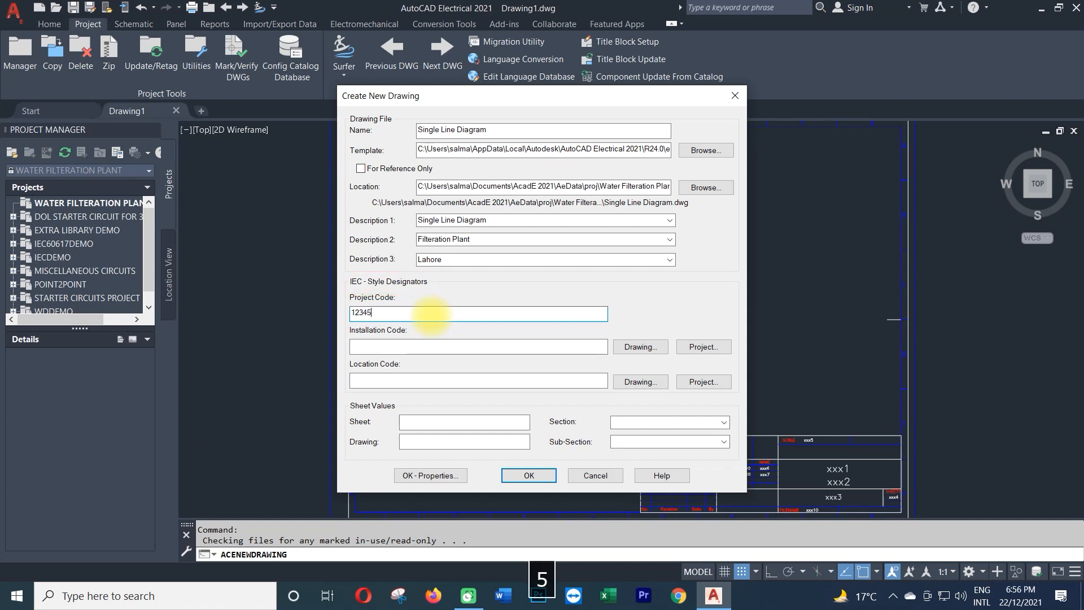
{"action": "type", "text": "1"}
{"action": "left_click", "coordinate": [375, 347]}
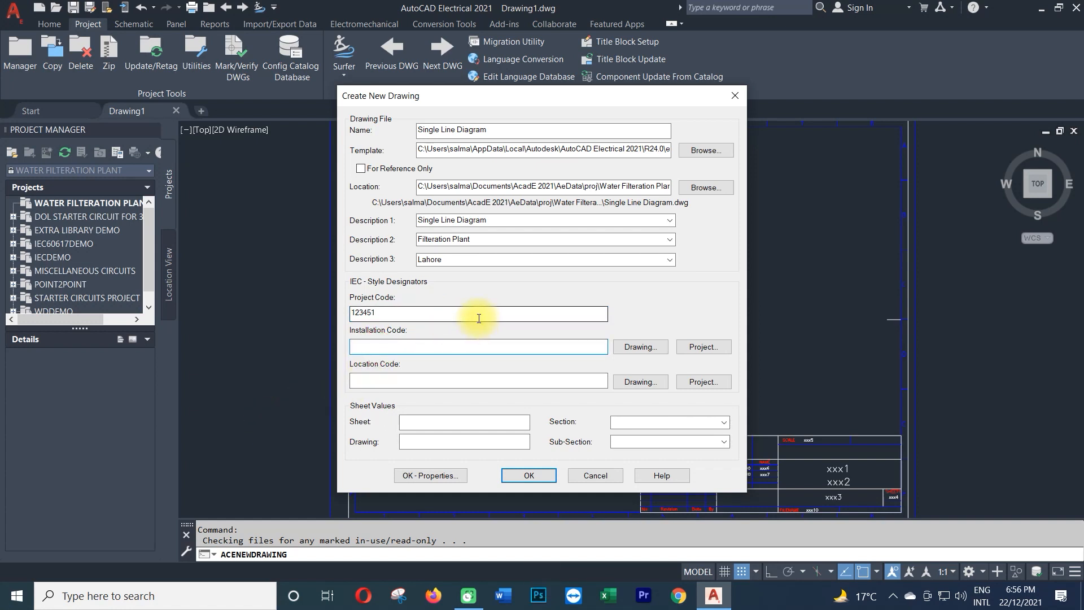
{"action": "type", "text": "7891"}
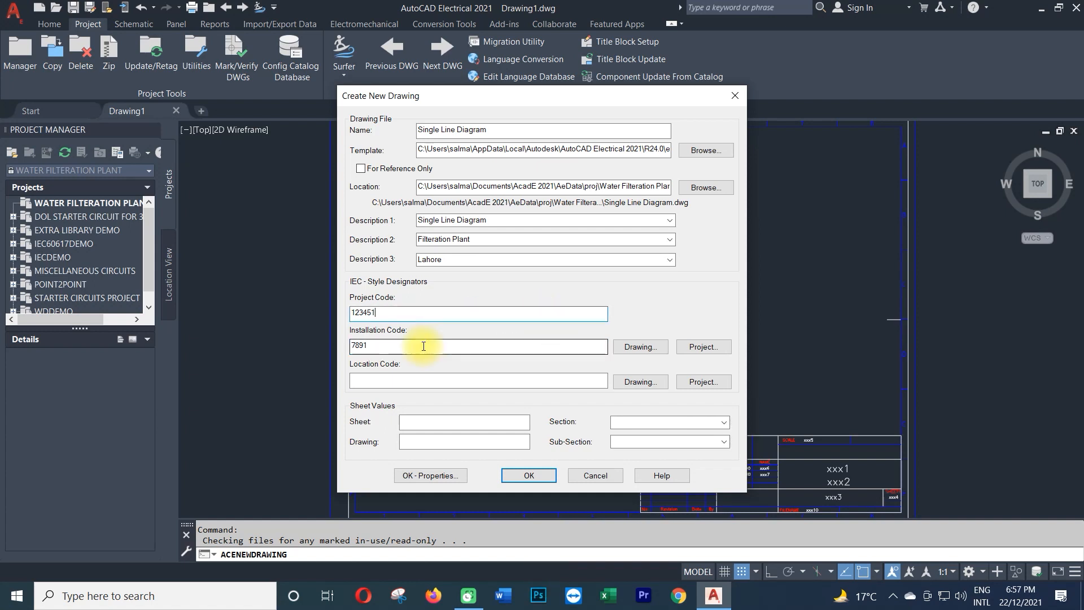
Step: Look through the installation codes available in the drawing and in the project without choosing one
{"action": "left_click", "coordinate": [658, 349]}
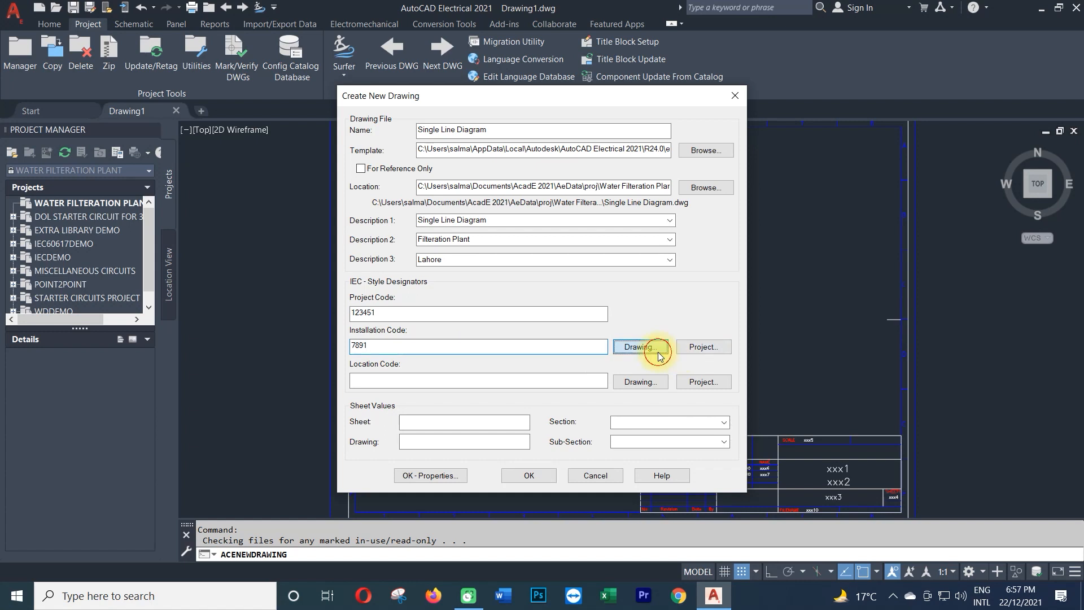
{"action": "left_click", "coordinate": [582, 374]}
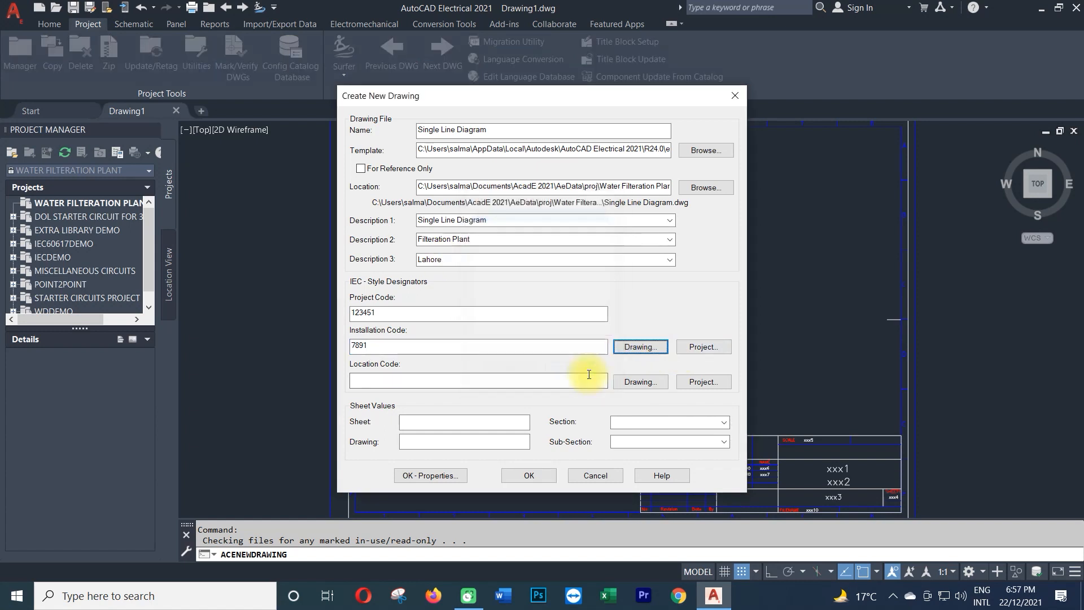
{"action": "left_click", "coordinate": [711, 348]}
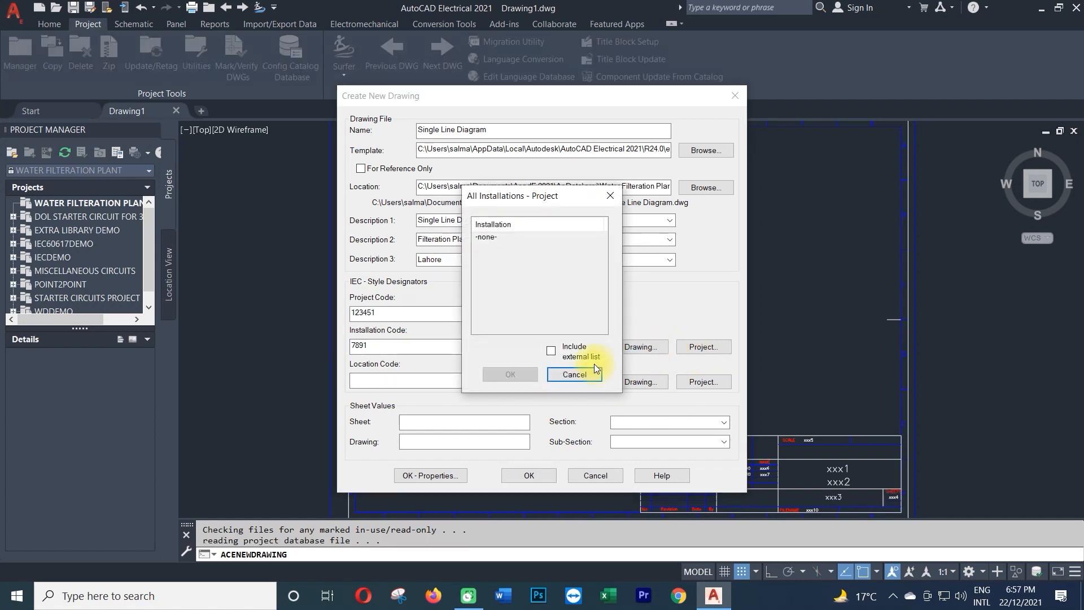
{"action": "left_click", "coordinate": [584, 375]}
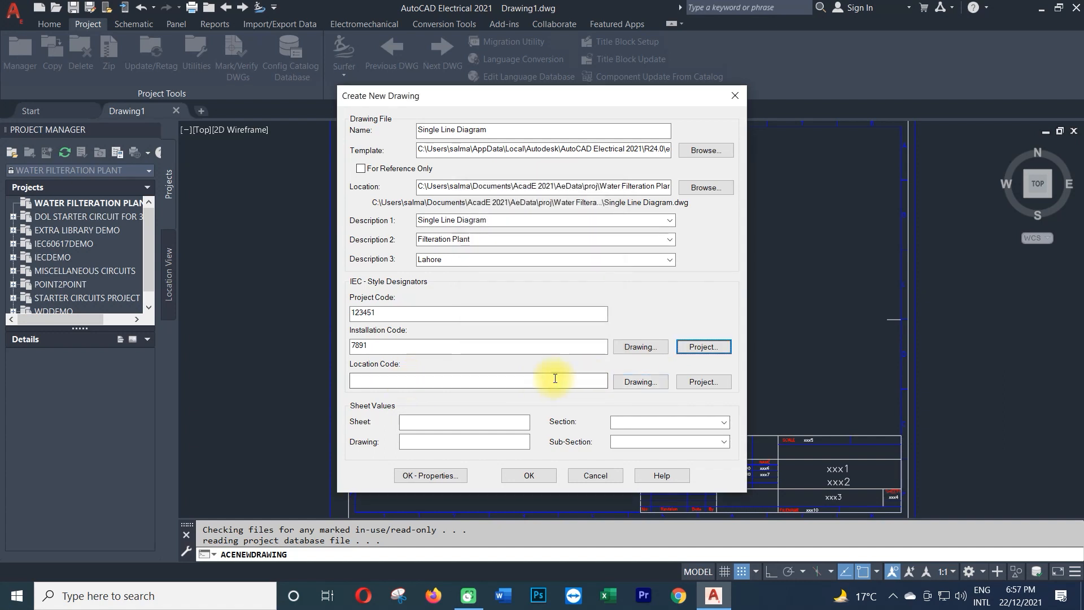
Step: Set the location code to 65432, the sheet value to 1 and the drawing value to 001
{"action": "left_click", "coordinate": [433, 380]}
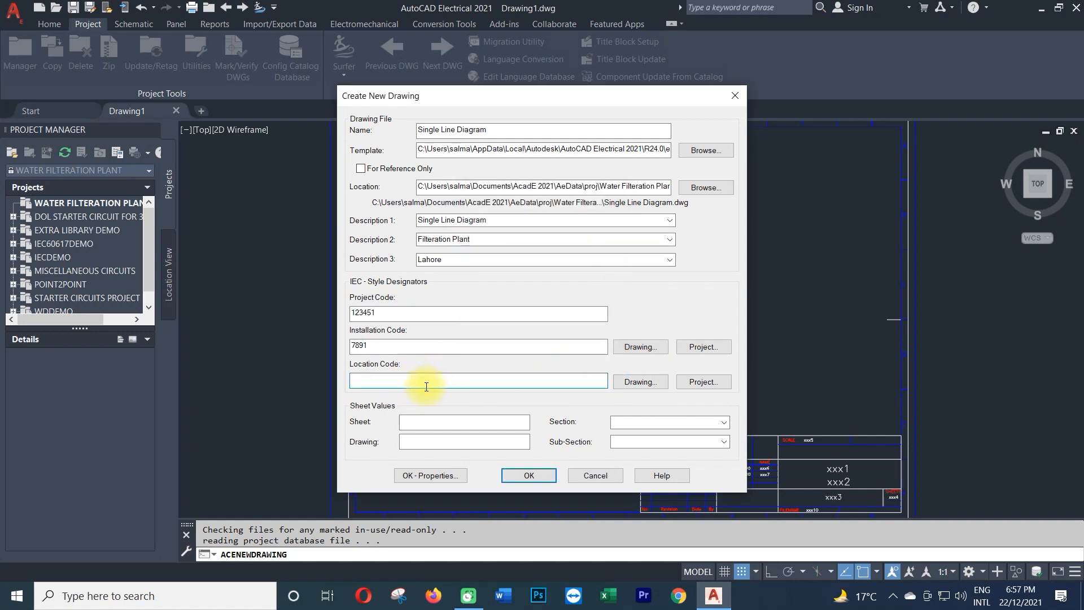
{"action": "type", "text": "65432"}
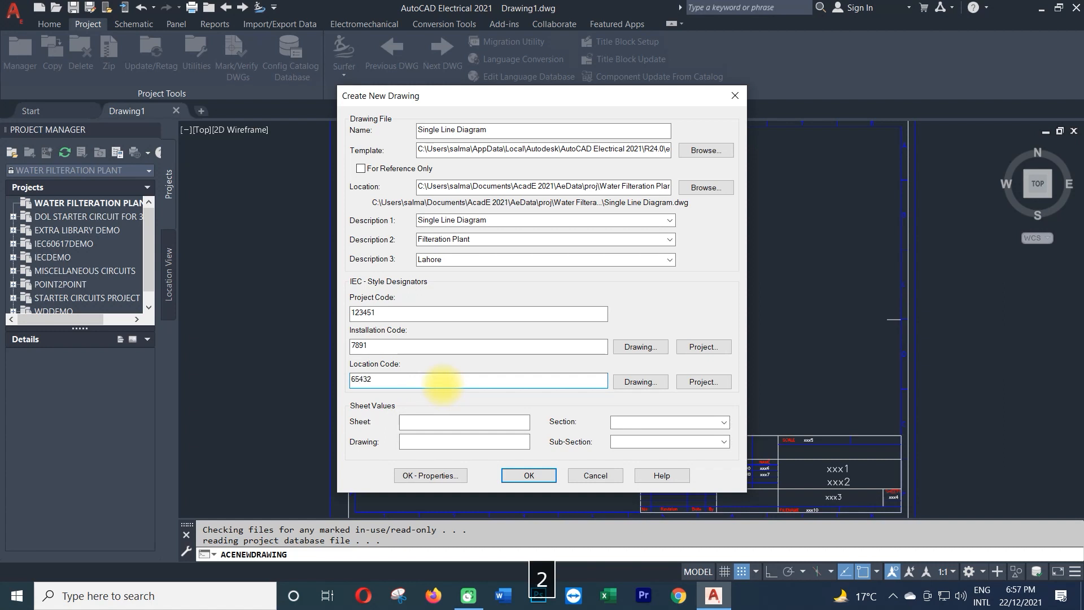
{"action": "left_click", "coordinate": [455, 420]}
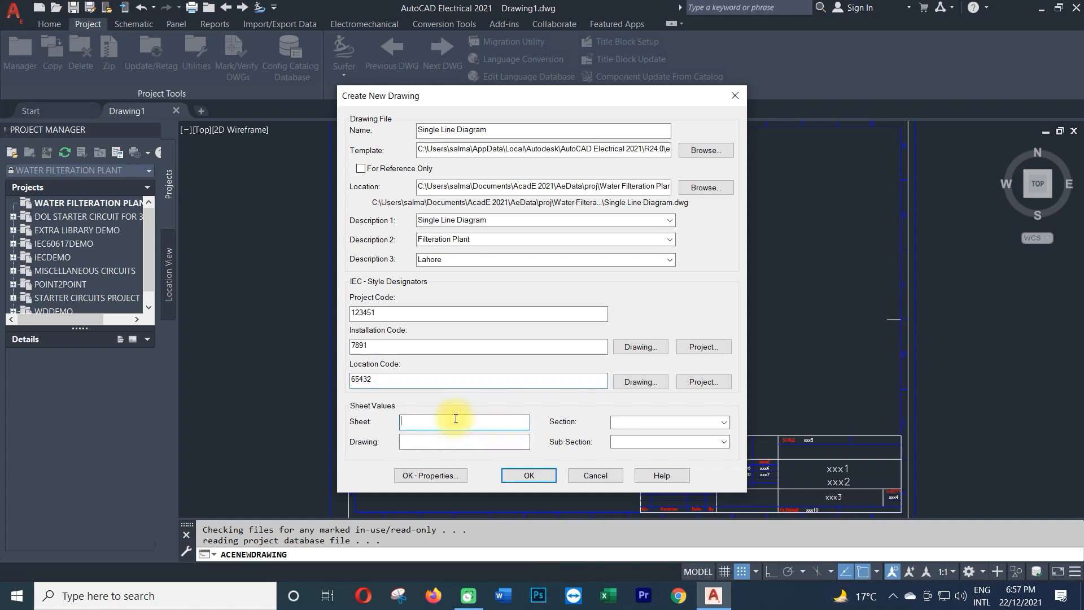
{"action": "type", "text": "00"}
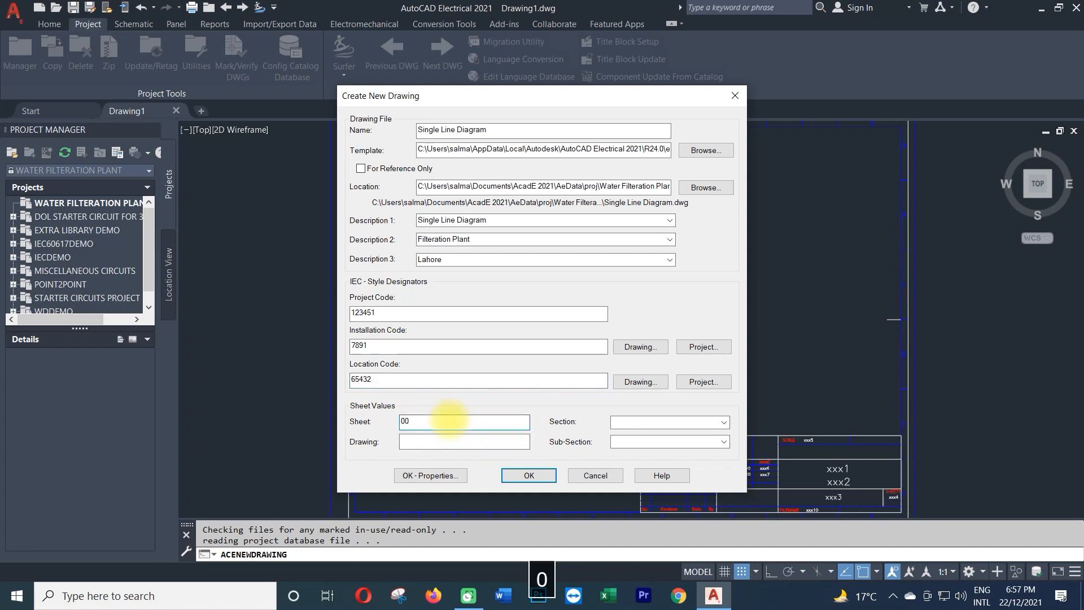
{"action": "key", "text": "BackSpace"}
{"action": "key", "text": "BackSpace"}
{"action": "type", "text": "1"}
{"action": "left_click", "coordinate": [462, 441]}
{"action": "type", "text": "001"}
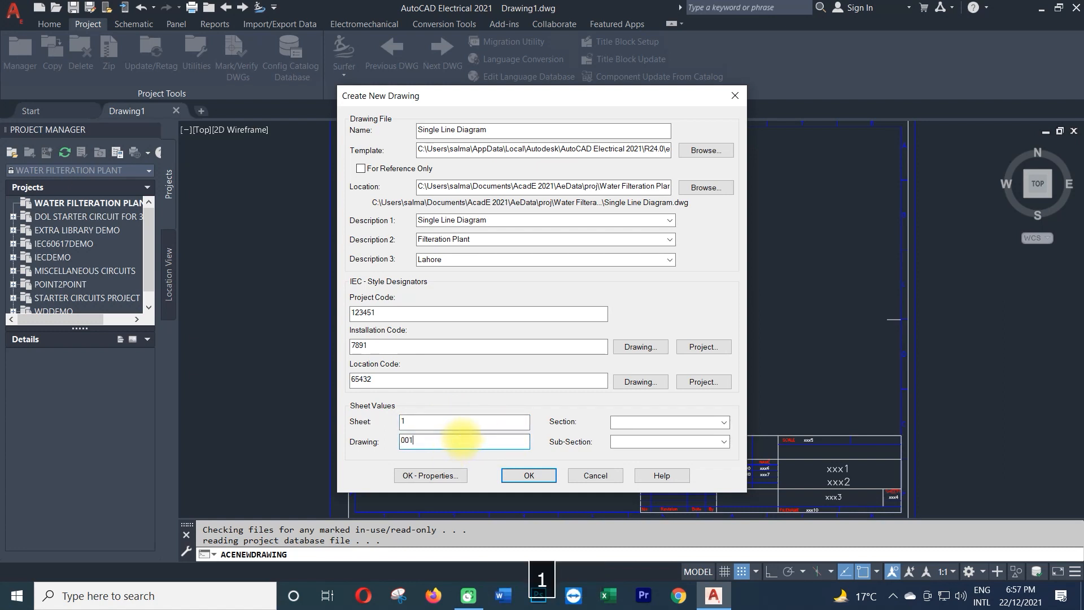
Step: Set section A and sub-section 1, and create the drawing with the project default values applied
{"action": "left_click", "coordinate": [683, 423]}
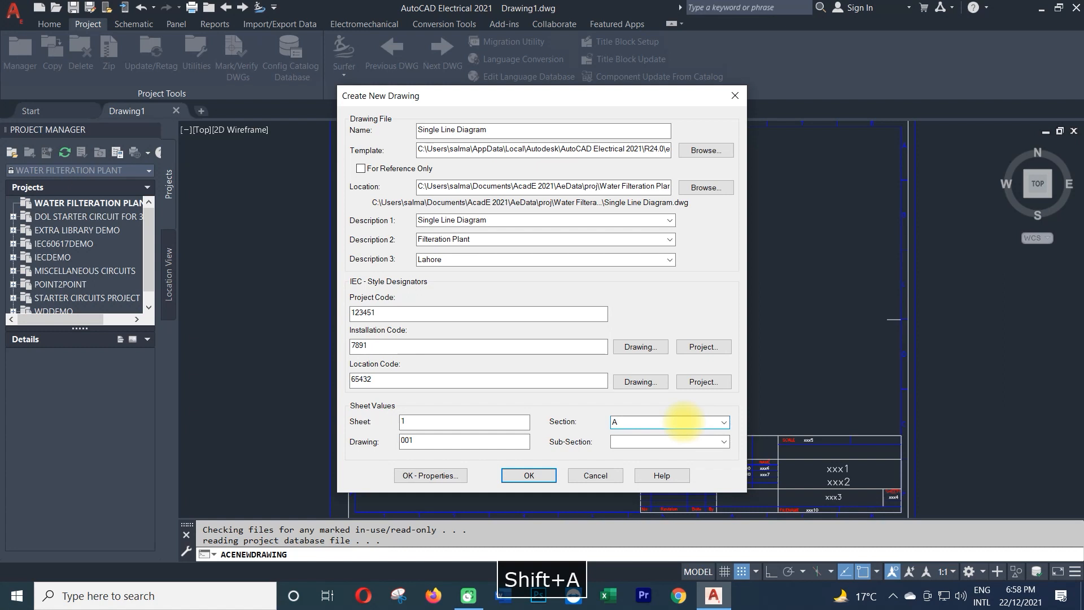
{"action": "left_click", "coordinate": [648, 442]}
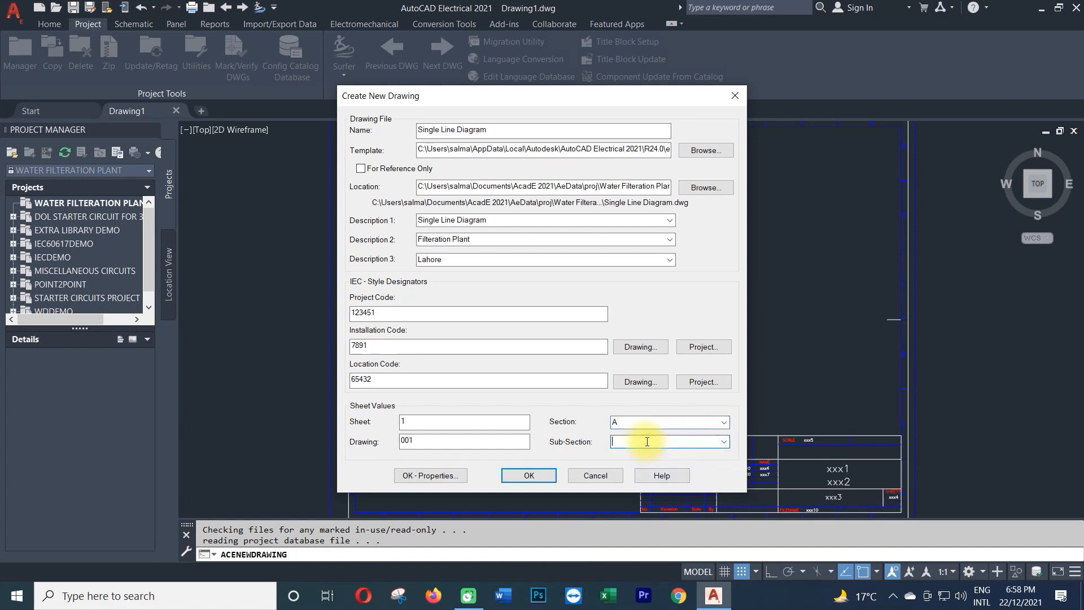
{"action": "type", "text": "1"}
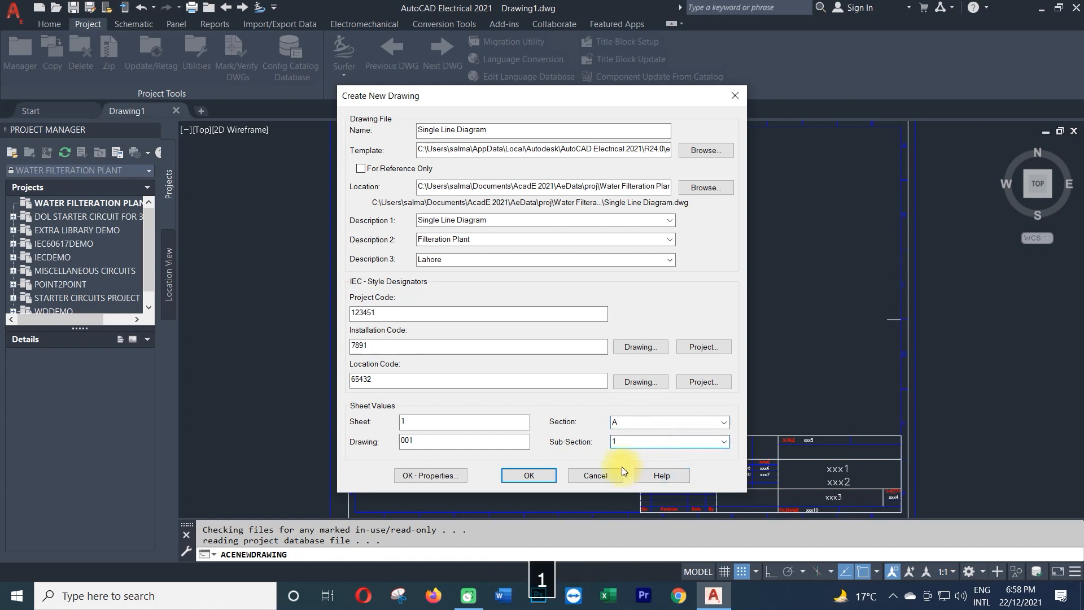
{"action": "left_click", "coordinate": [530, 475]}
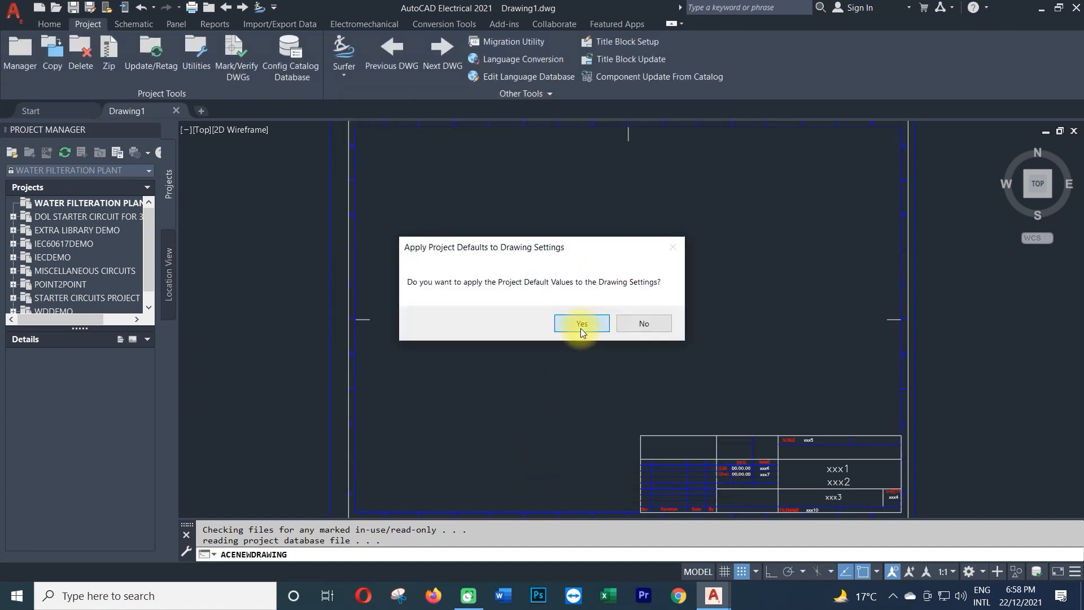
{"action": "left_click", "coordinate": [582, 324]}
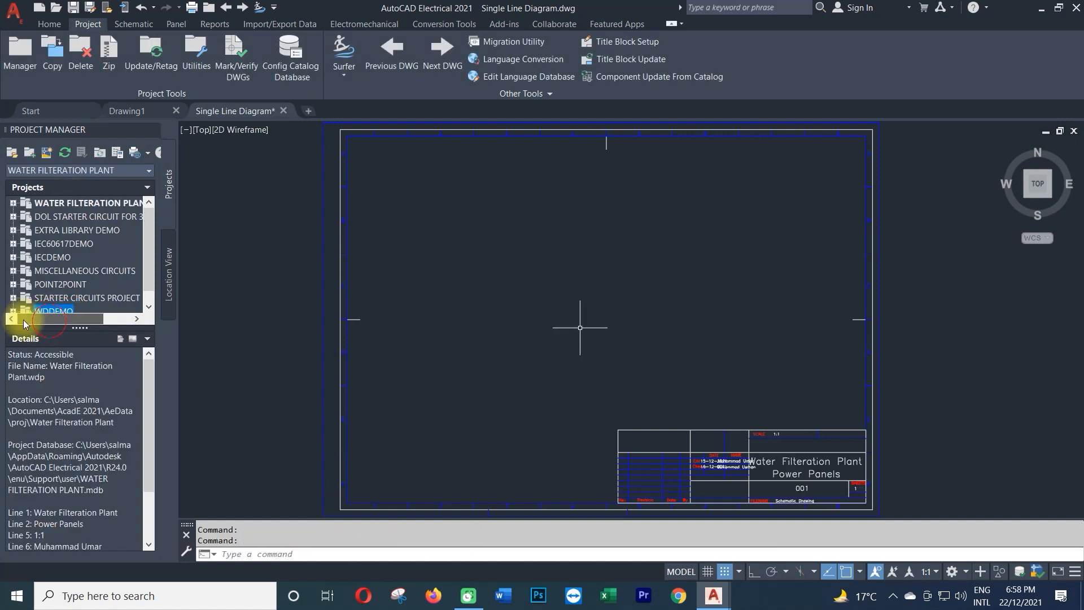
Step: Expand the WATER FILTERATION PLANT project, refresh the project list and check the details of Single Line Diagram.dwg
{"action": "left_click", "coordinate": [13, 205]}
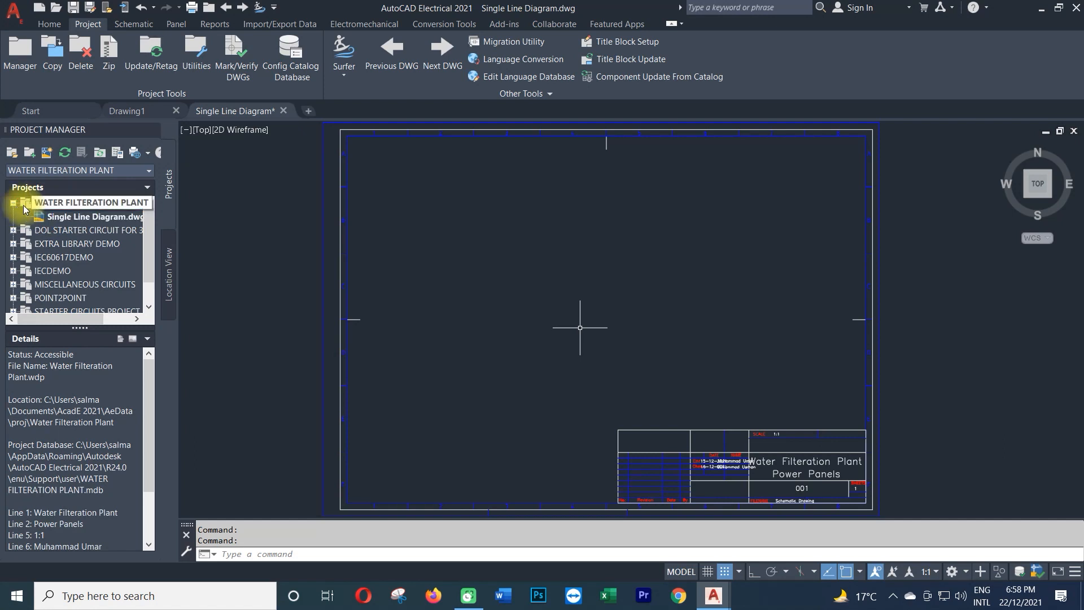
{"action": "left_click", "coordinate": [67, 154]}
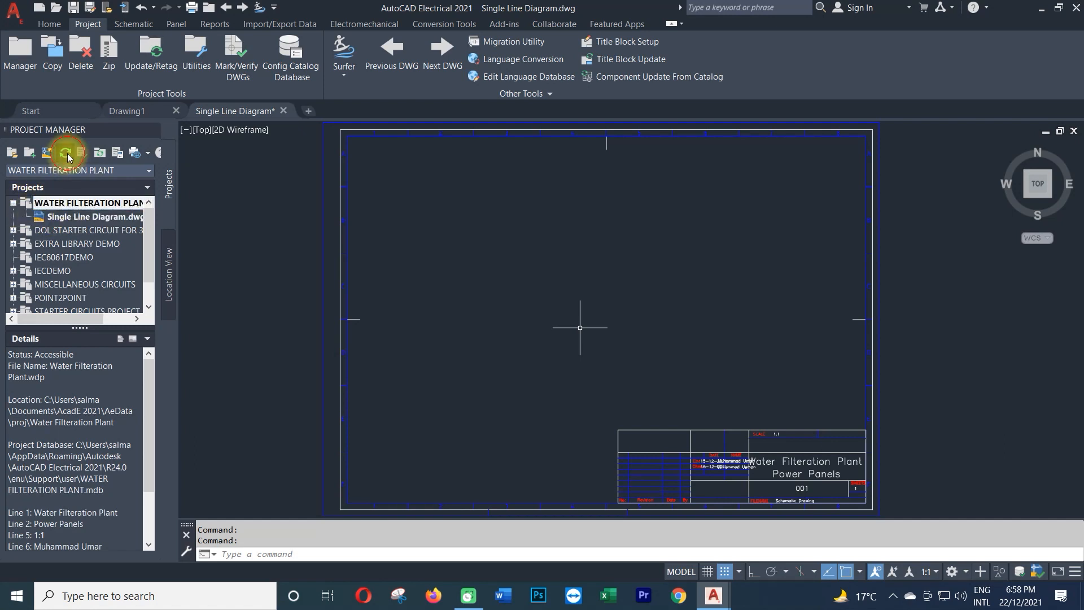
{"action": "left_click", "coordinate": [55, 218]}
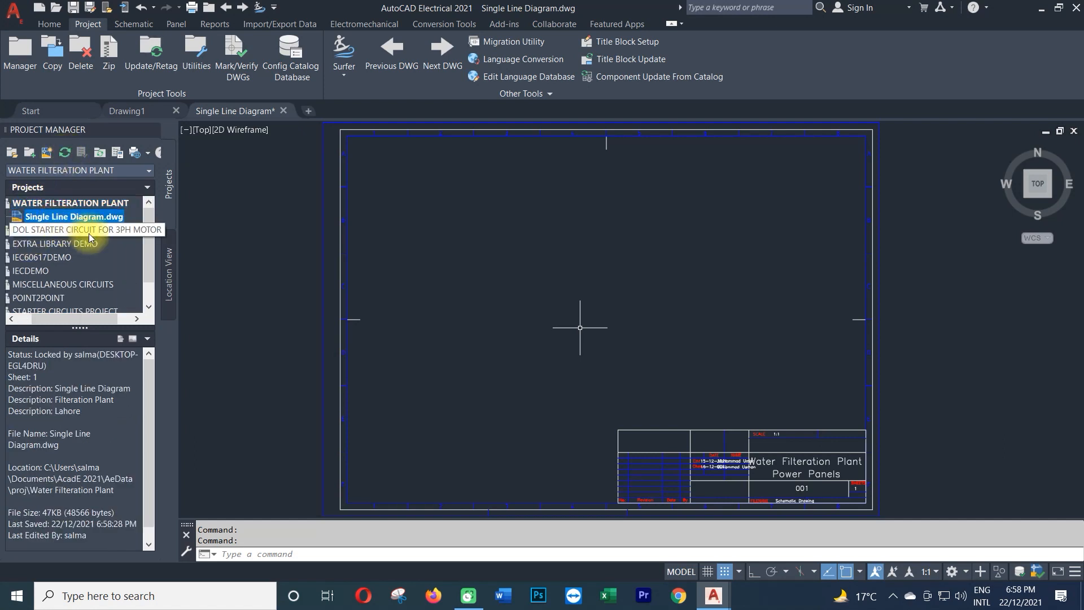
{"action": "left_click_drag", "start_coordinate": [96, 317], "coordinate": [59, 320]}
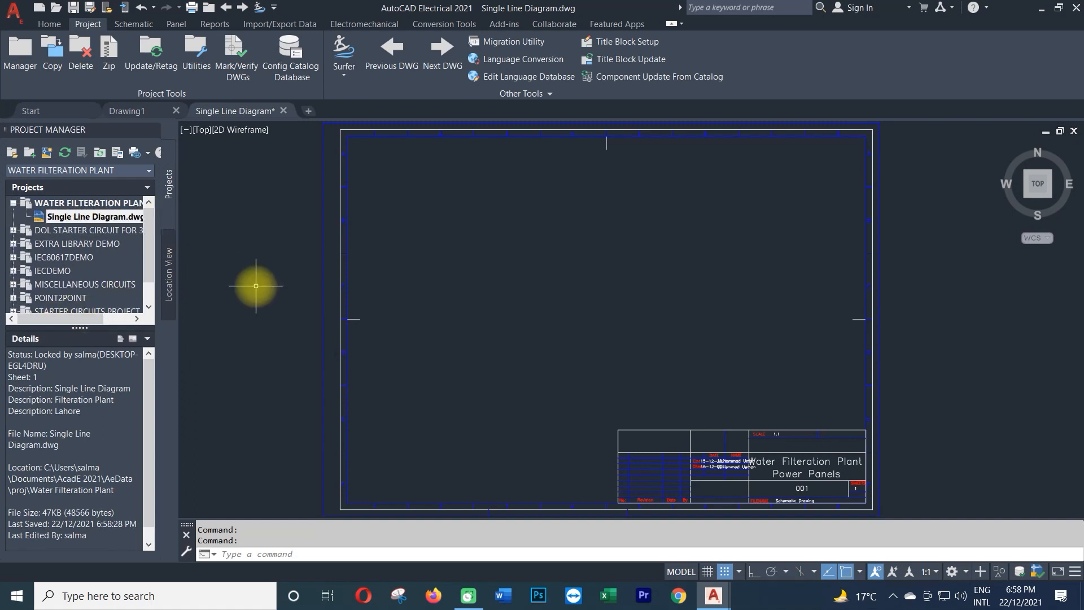
Step: Examine the new drawing's sheet and title block up close
{"action": "scroll", "coordinate": [818, 457], "scroll_direction": "up", "scroll_amount": 5}
{"action": "scroll", "coordinate": [797, 299], "scroll_direction": "down", "scroll_amount": 3}
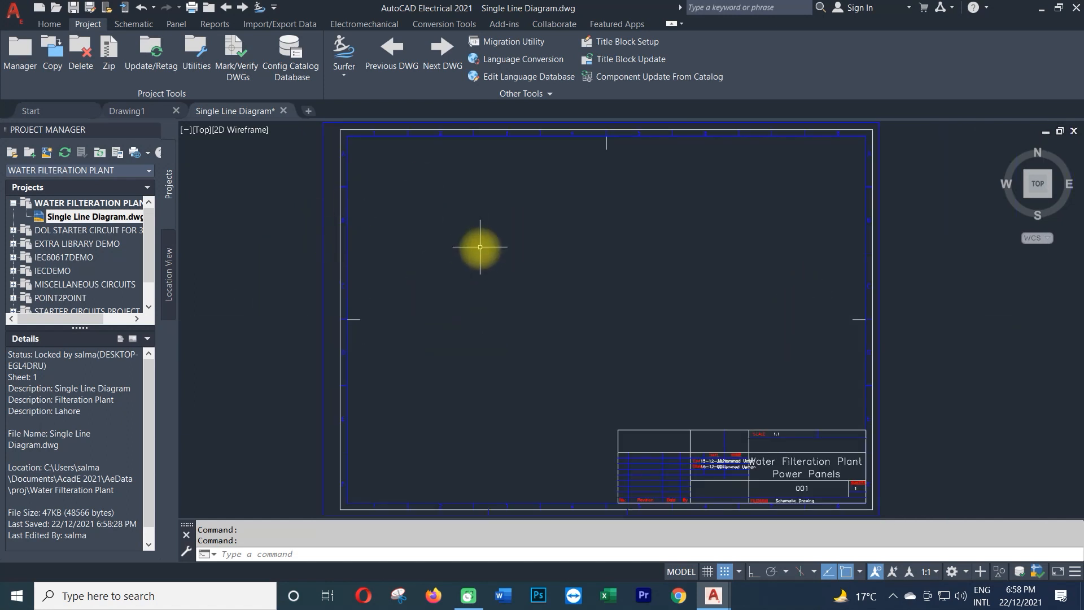
{"action": "scroll", "coordinate": [823, 455], "scroll_direction": "up", "scroll_amount": 4}
{"action": "scroll", "coordinate": [814, 310], "scroll_direction": "down", "scroll_amount": 2}
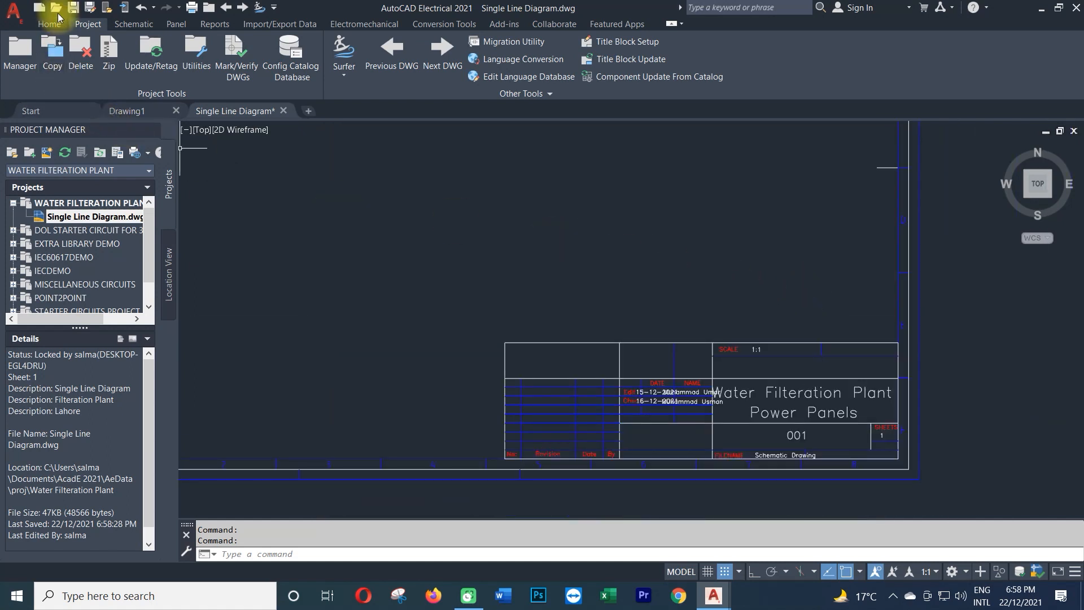
Step: Open the program options and apply the Light color theme to the window elements in the display settings
{"action": "left_click", "coordinate": [15, 13]}
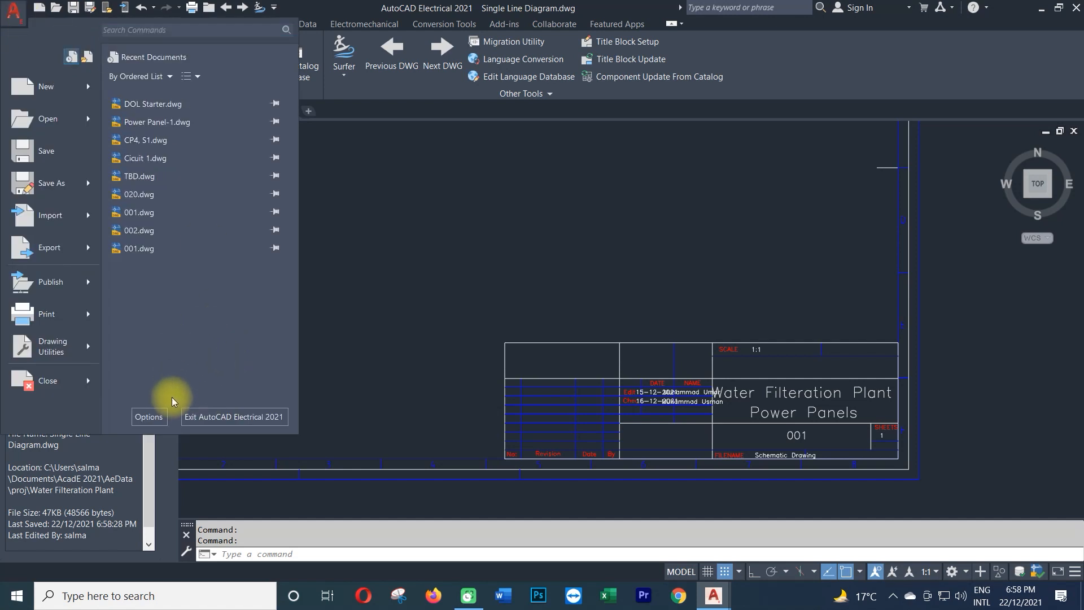
{"action": "left_click", "coordinate": [146, 418]}
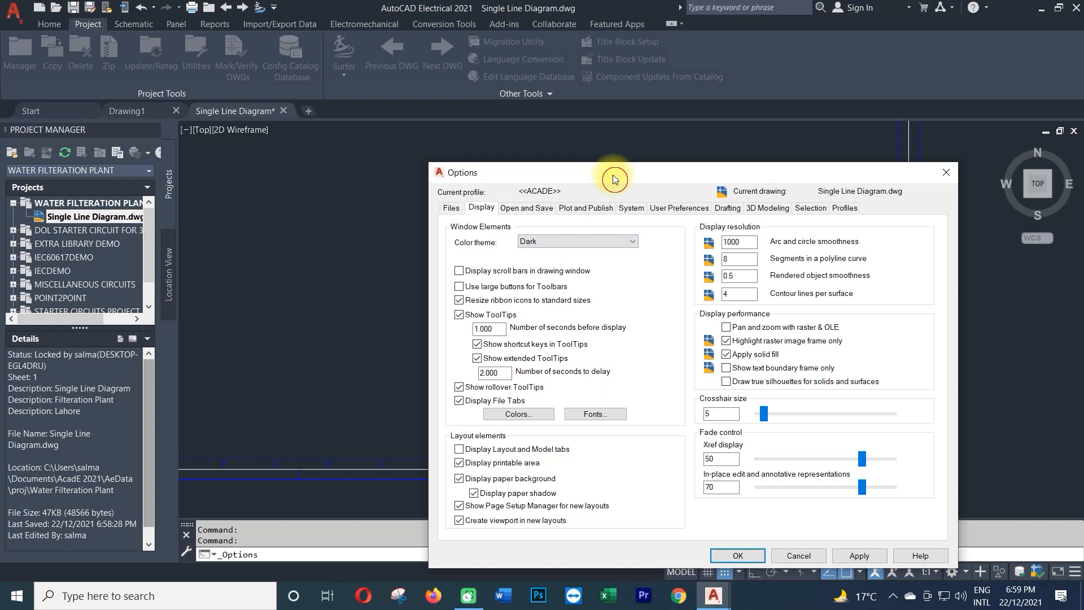
{"action": "left_click_drag", "start_coordinate": [615, 179], "coordinate": [558, 95]}
{"action": "left_click", "coordinate": [404, 127]}
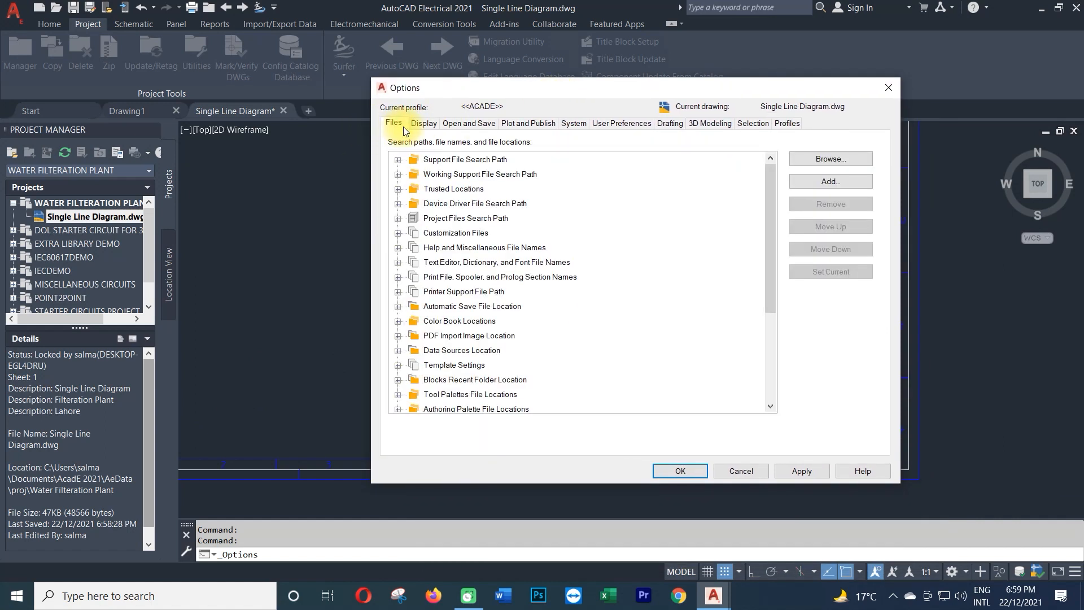
{"action": "left_click", "coordinate": [425, 124]}
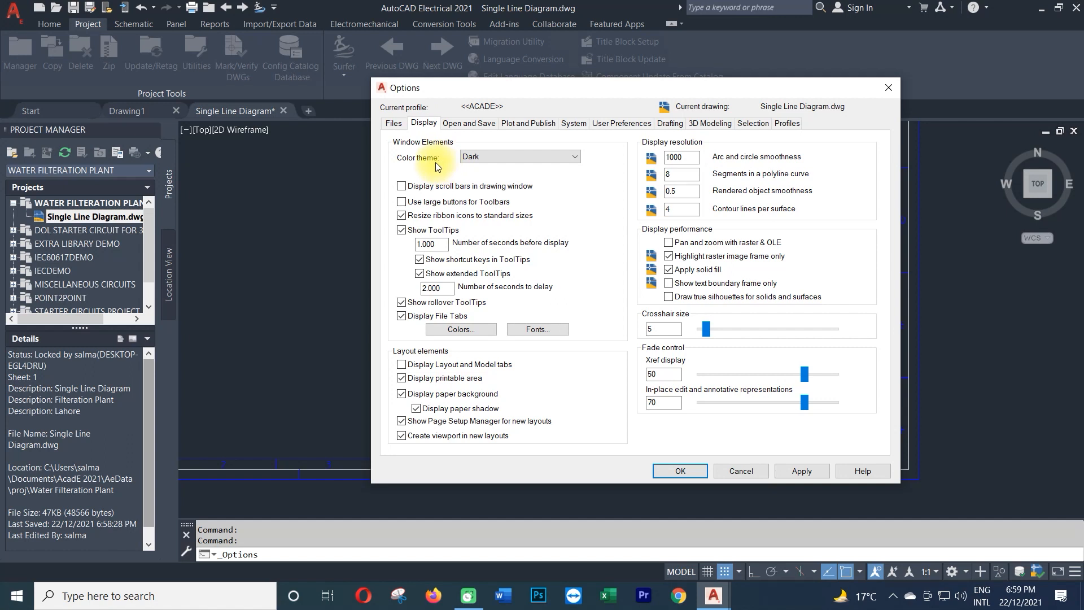
{"action": "left_click", "coordinate": [501, 157]}
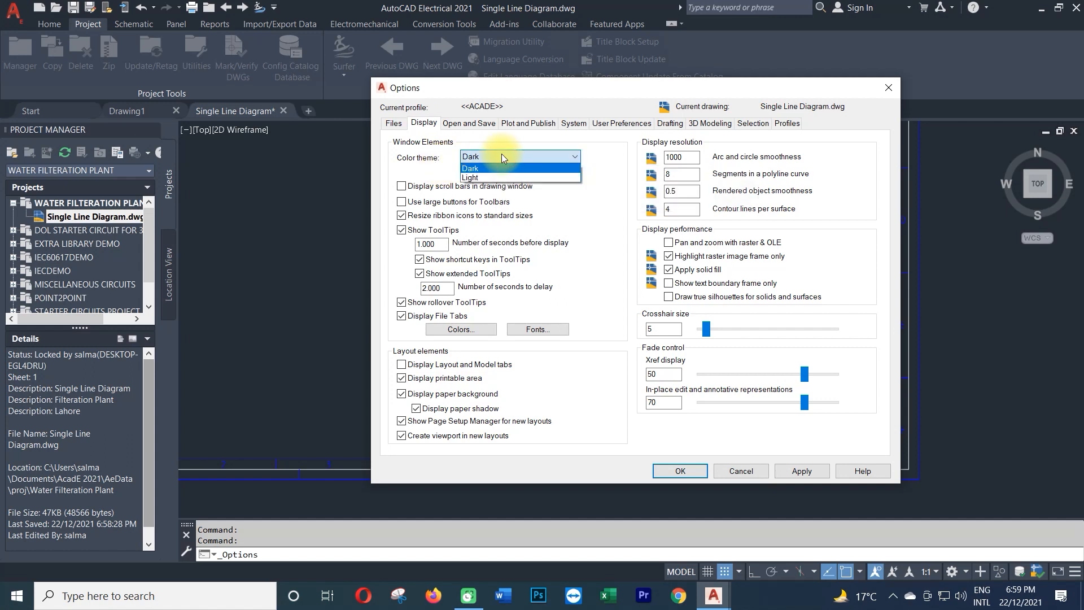
{"action": "left_click", "coordinate": [483, 178]}
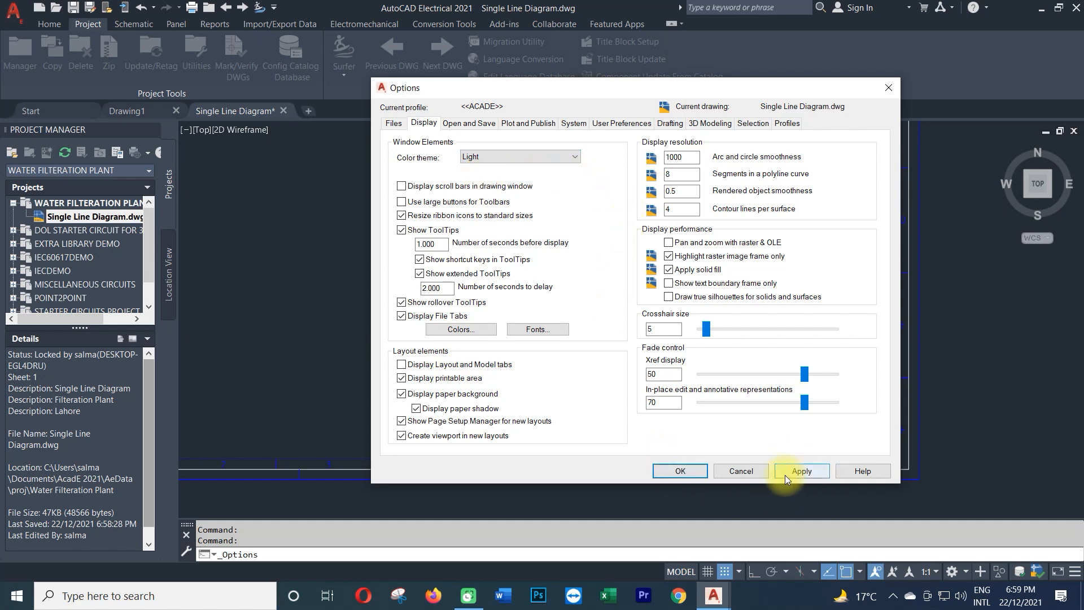
{"action": "left_click", "coordinate": [804, 472]}
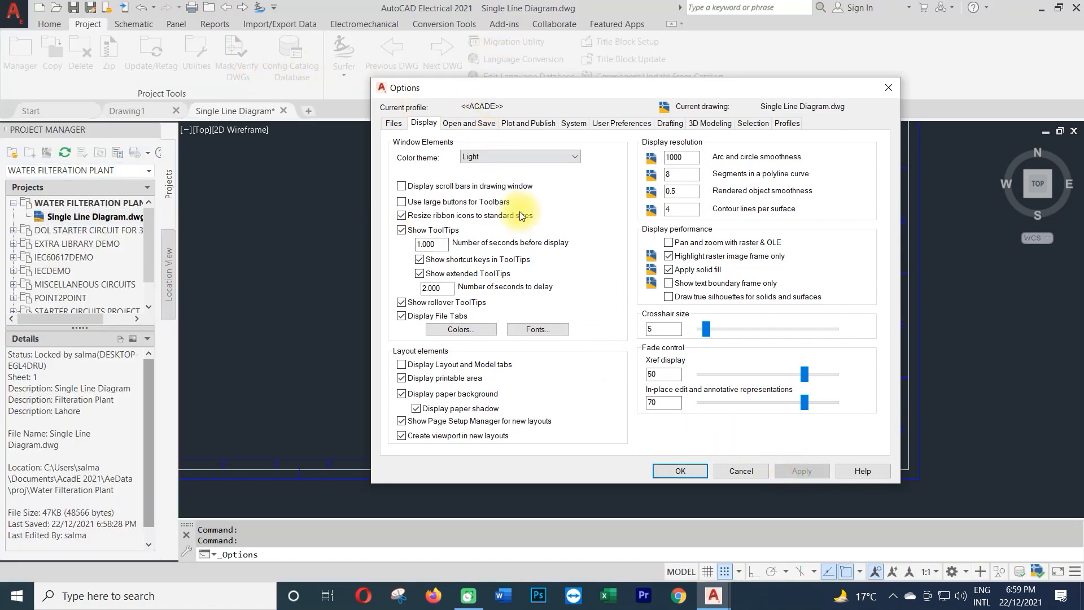
Step: Set the 2D model space uniform background color to White, apply it and close the options
{"action": "left_click", "coordinate": [463, 330]}
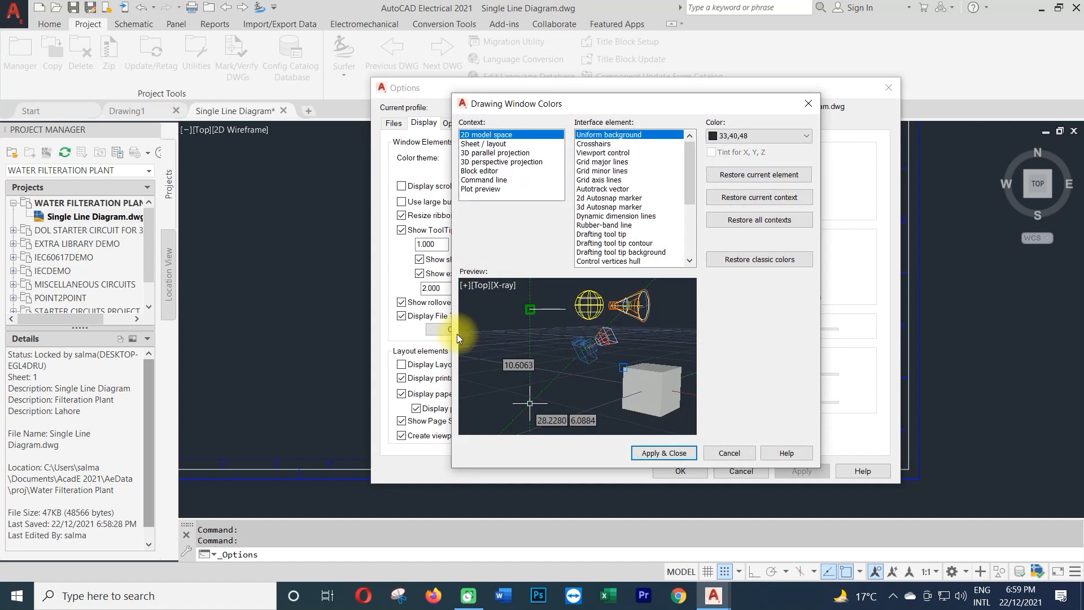
{"action": "left_click", "coordinate": [785, 136]}
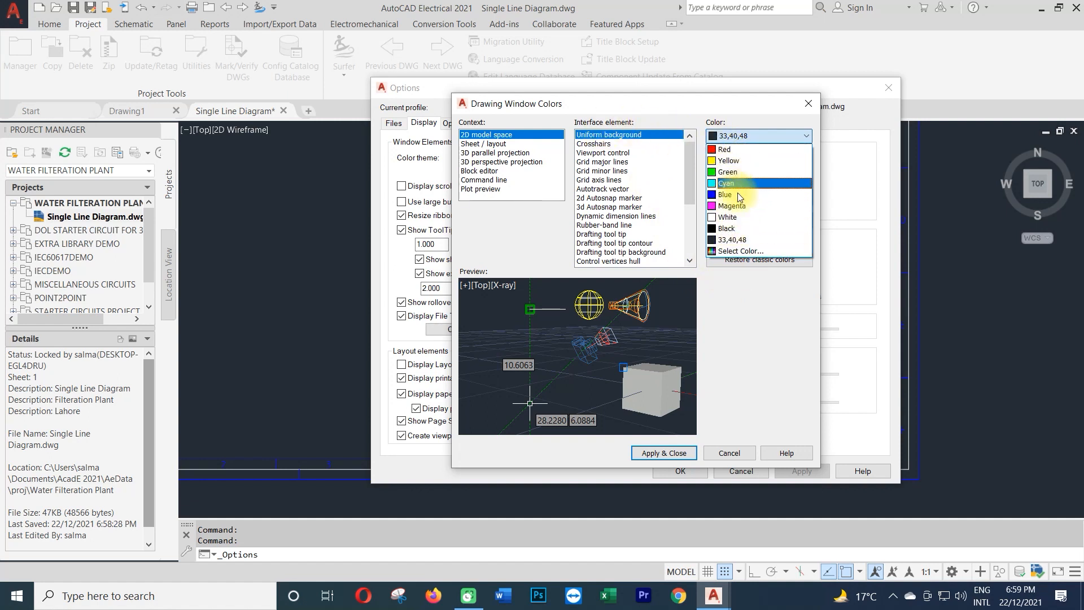
{"action": "left_click", "coordinate": [735, 218]}
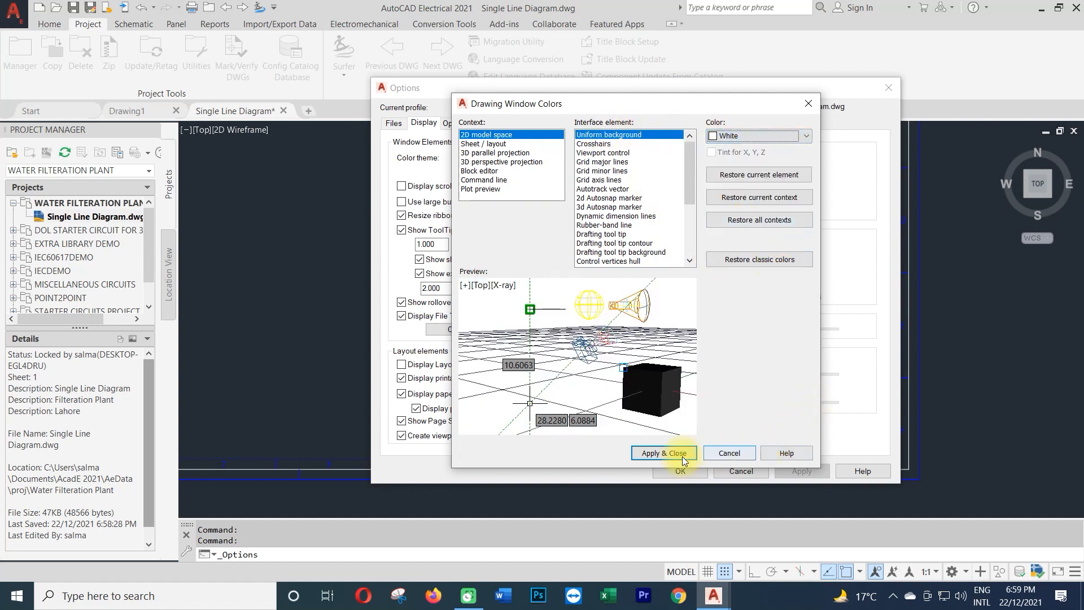
{"action": "left_click", "coordinate": [663, 452]}
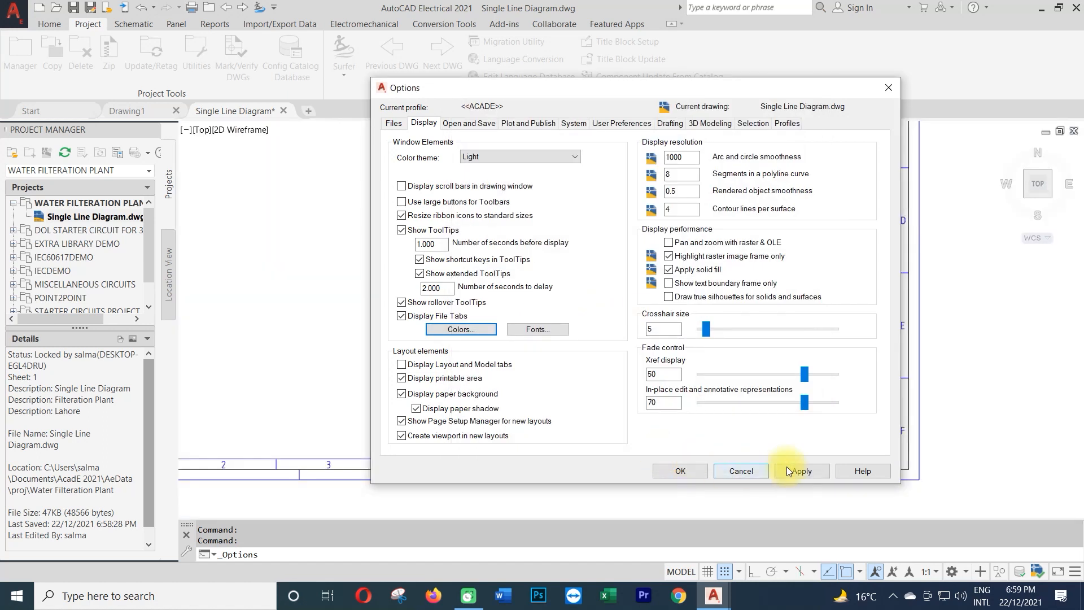
{"action": "left_click", "coordinate": [807, 472]}
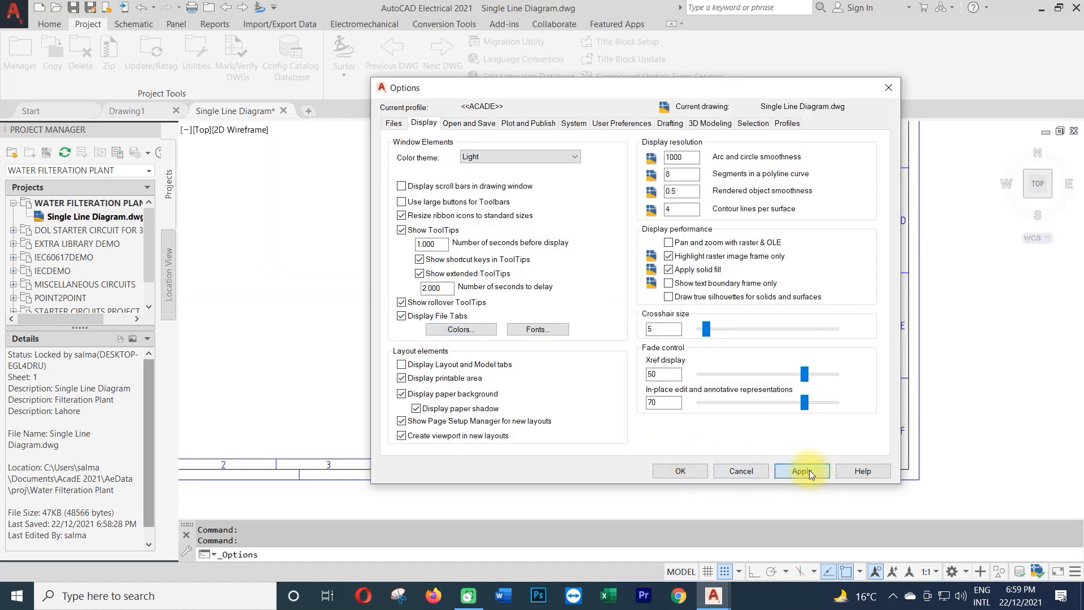
{"action": "left_click", "coordinate": [681, 471]}
{"action": "scroll", "coordinate": [897, 379], "scroll_direction": "down", "scroll_amount": 4}
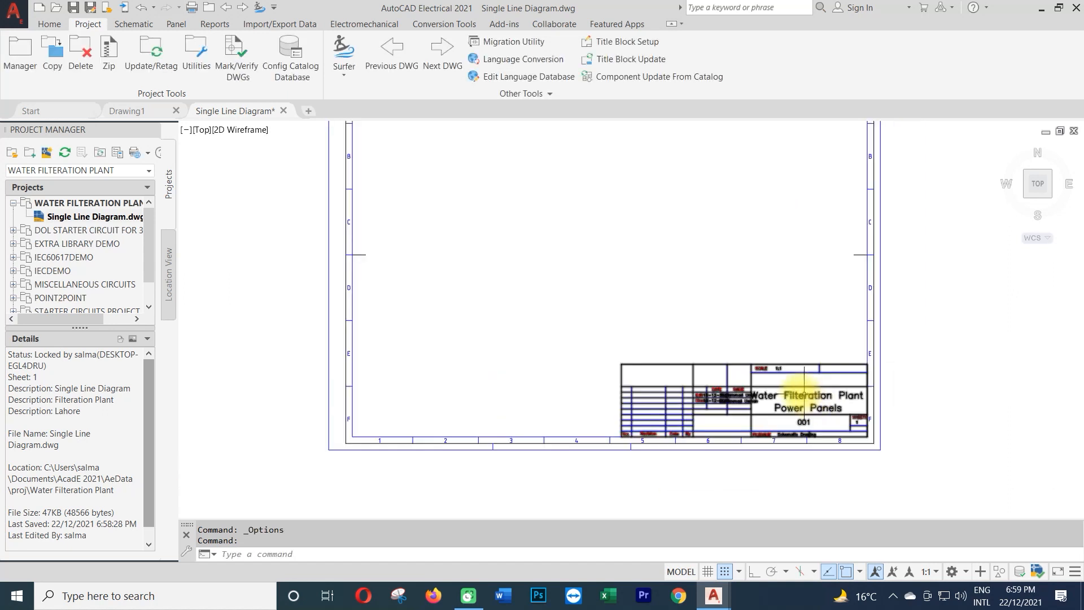